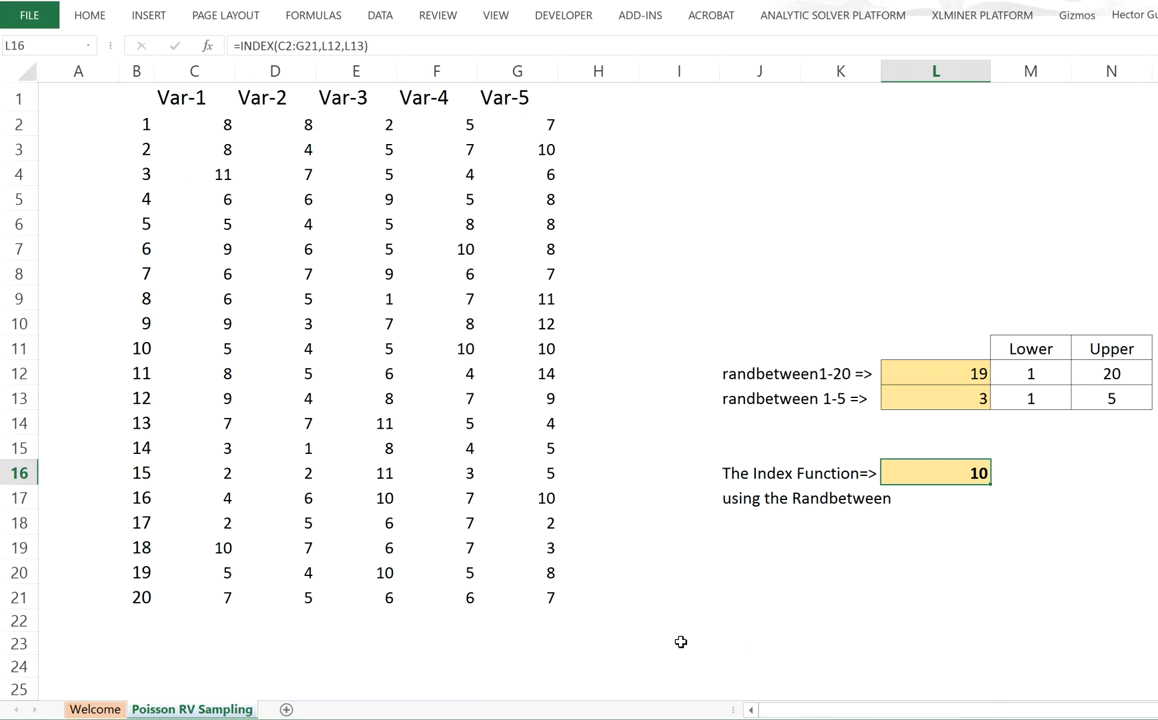
Clear the sample values in C2:G21, the two RANDBETWEEN cells L12:L13 and the INDEX cell L16.
{"action": "left_click_drag", "start_coordinate": [214, 132], "coordinate": [538, 593]}
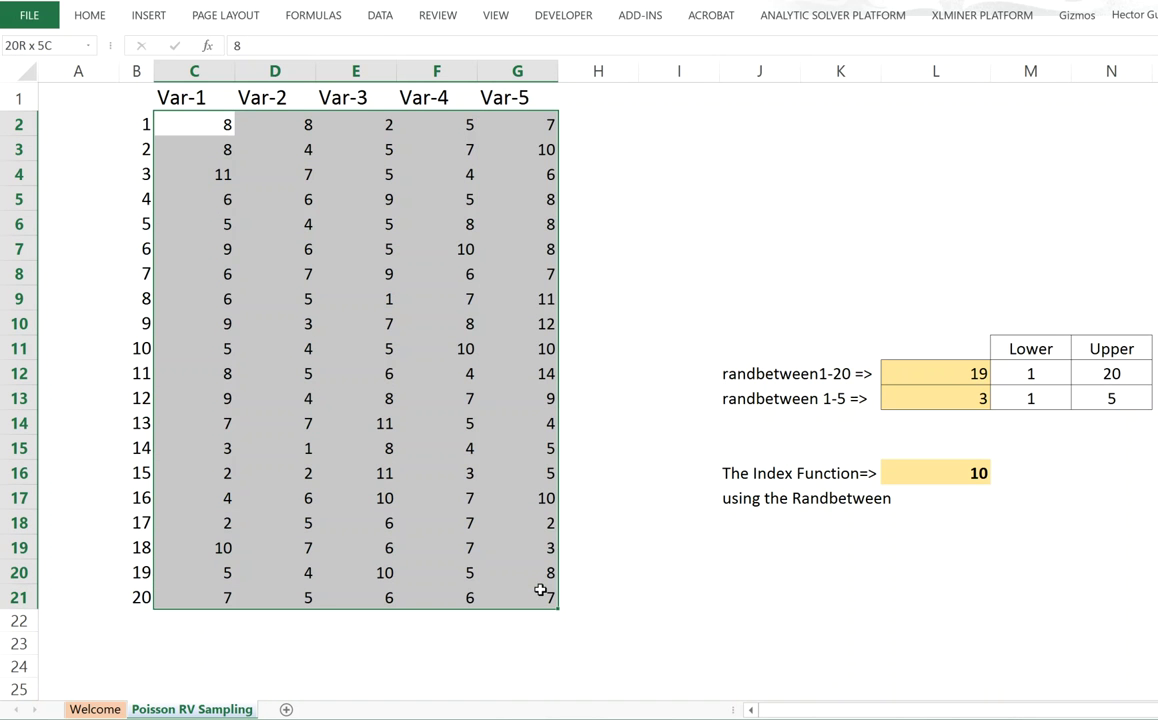
{"action": "key", "text": "Delete"}
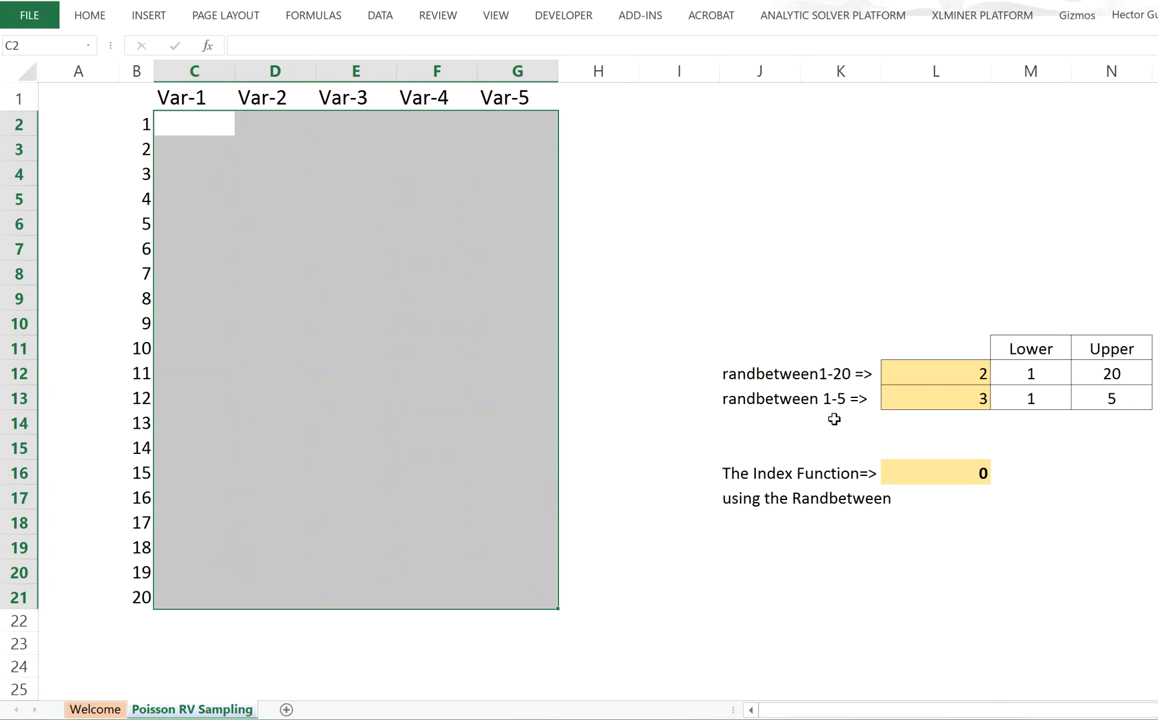
{"action": "left_click_drag", "start_coordinate": [972, 374], "coordinate": [974, 399]}
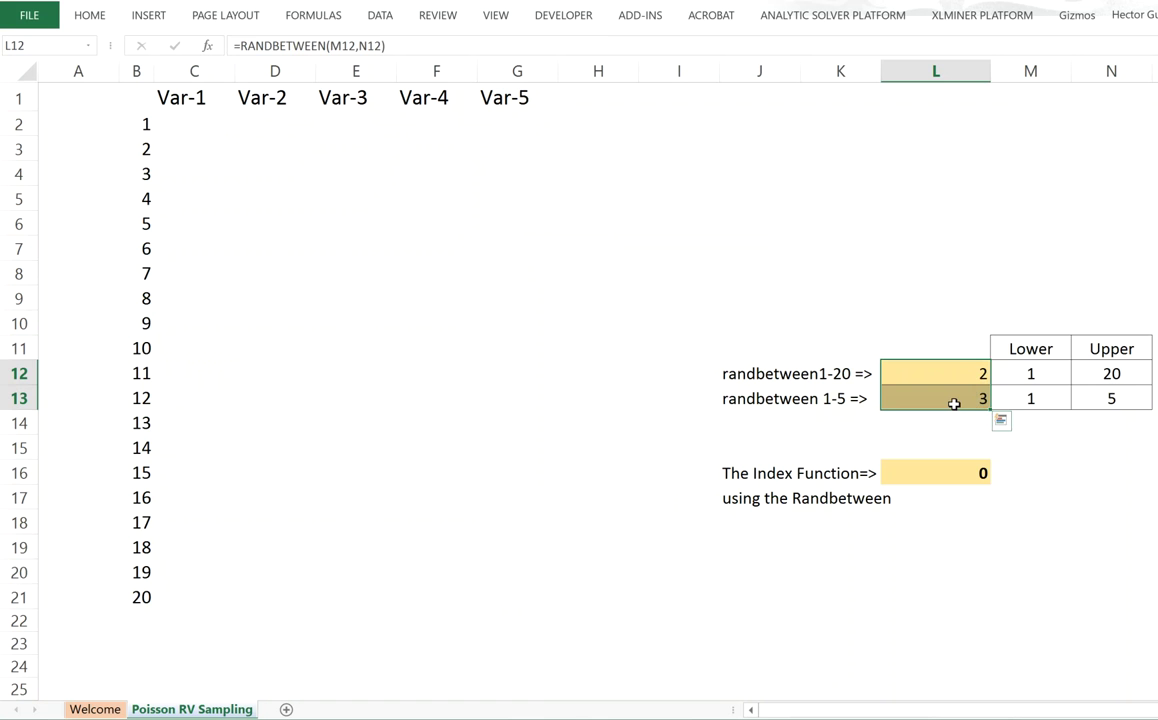
{"action": "key", "text": "Delete"}
{"action": "left_click", "coordinate": [968, 471]}
{"action": "key", "text": "Delete"}
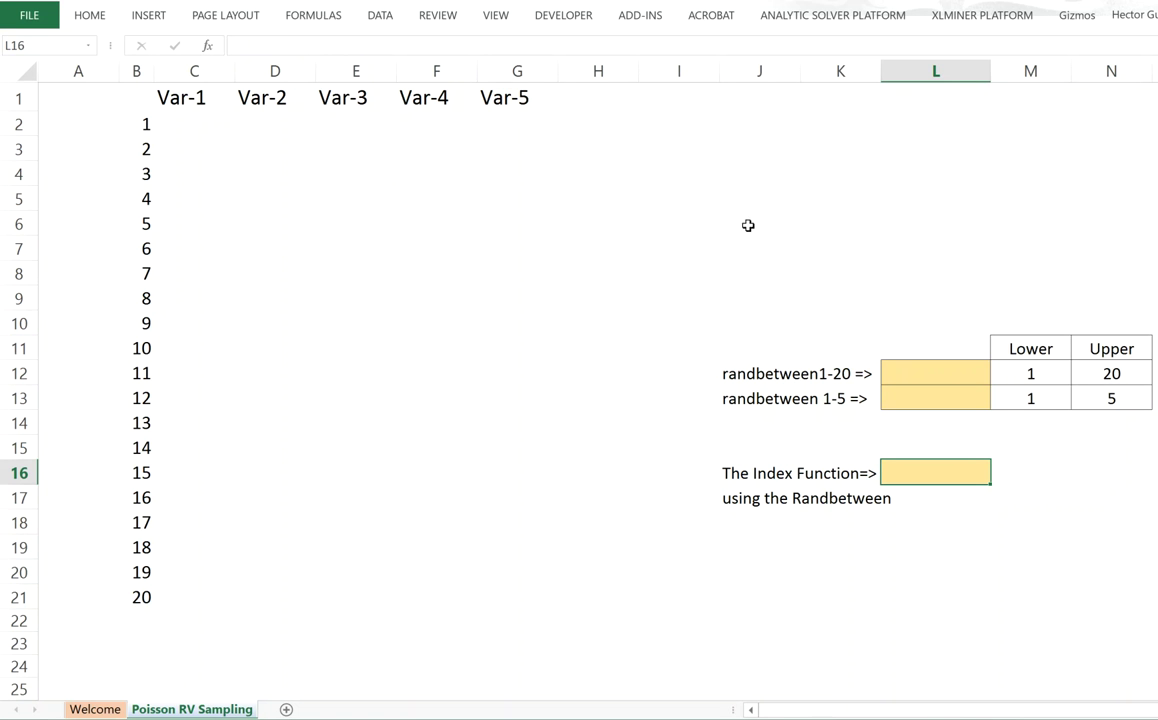
Start the Random Number Generation analysis tool and choose the Poisson distribution.
{"action": "left_click", "coordinate": [382, 17]}
{"action": "left_click", "coordinate": [1078, 44]}
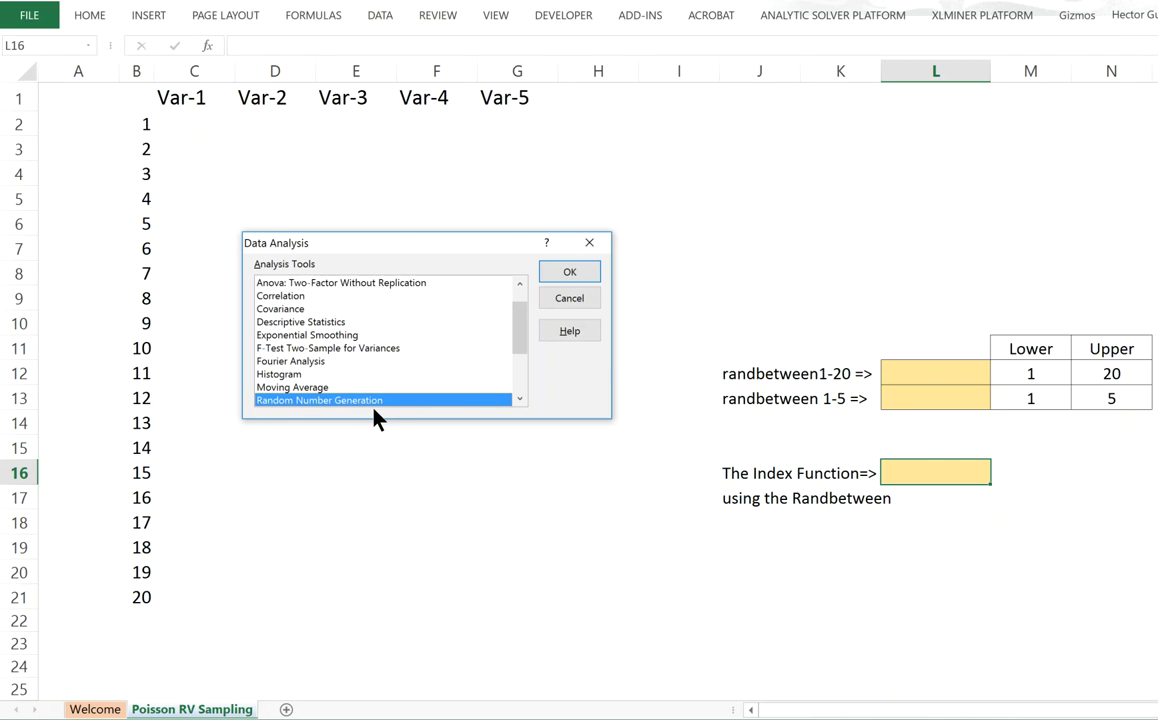
{"action": "left_click", "coordinate": [567, 273]}
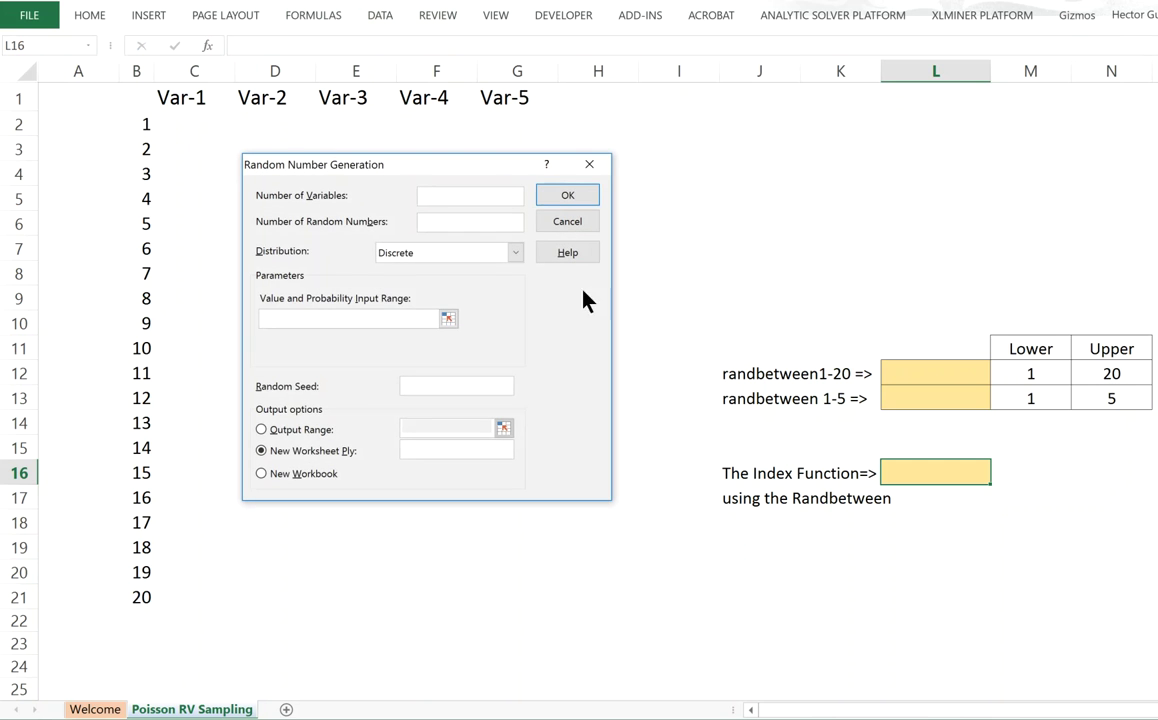
{"action": "left_click", "coordinate": [516, 255]}
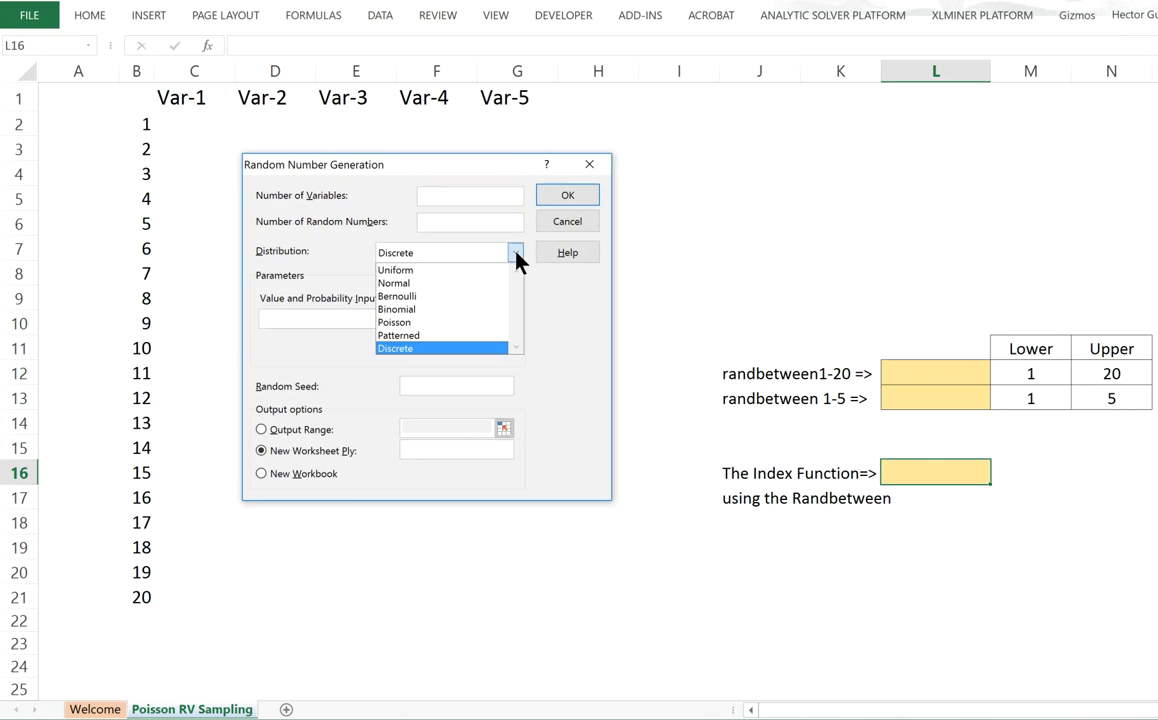
{"action": "left_click", "coordinate": [458, 323]}
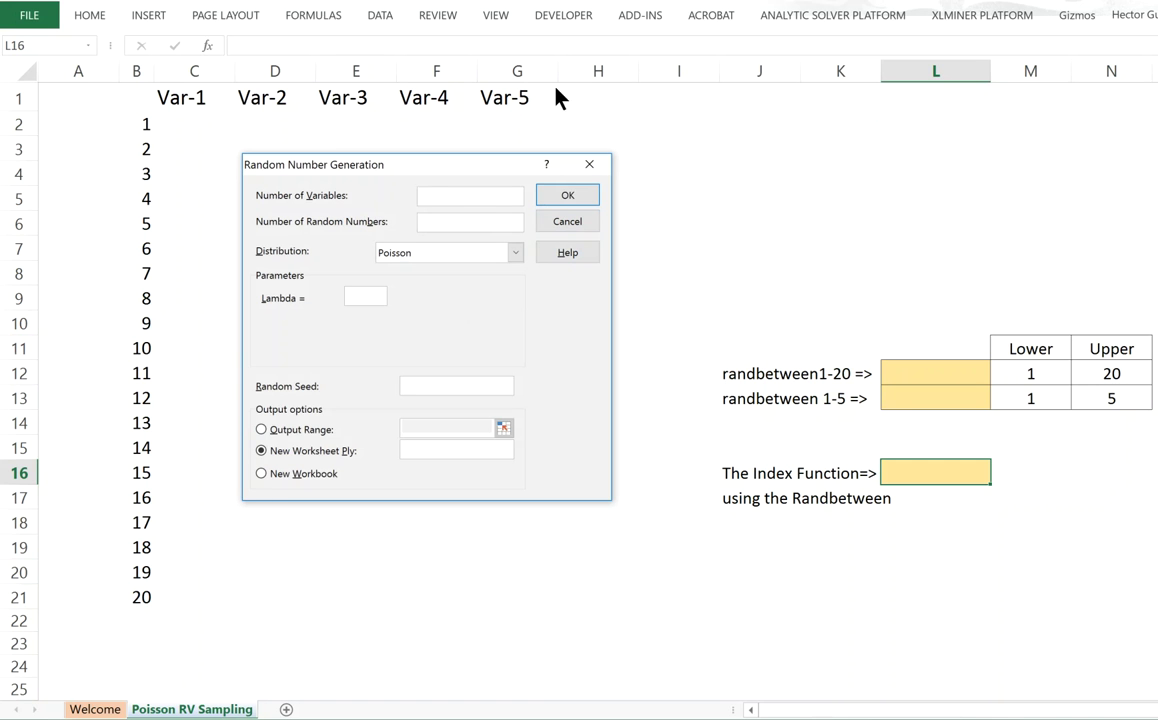
Set the generation to 5 variables and 20 random numbers with a lambda of 6.
{"action": "type", "text": "55"}
{"action": "key", "text": "BackSpace"}
{"action": "type", "text": "20"}
{"action": "left_click", "coordinate": [377, 297]}
{"action": "type", "text": "6"}
Set the output range to $C$2:$G$21 and generate the Poisson random numbers.
{"action": "left_click", "coordinate": [261, 430]}
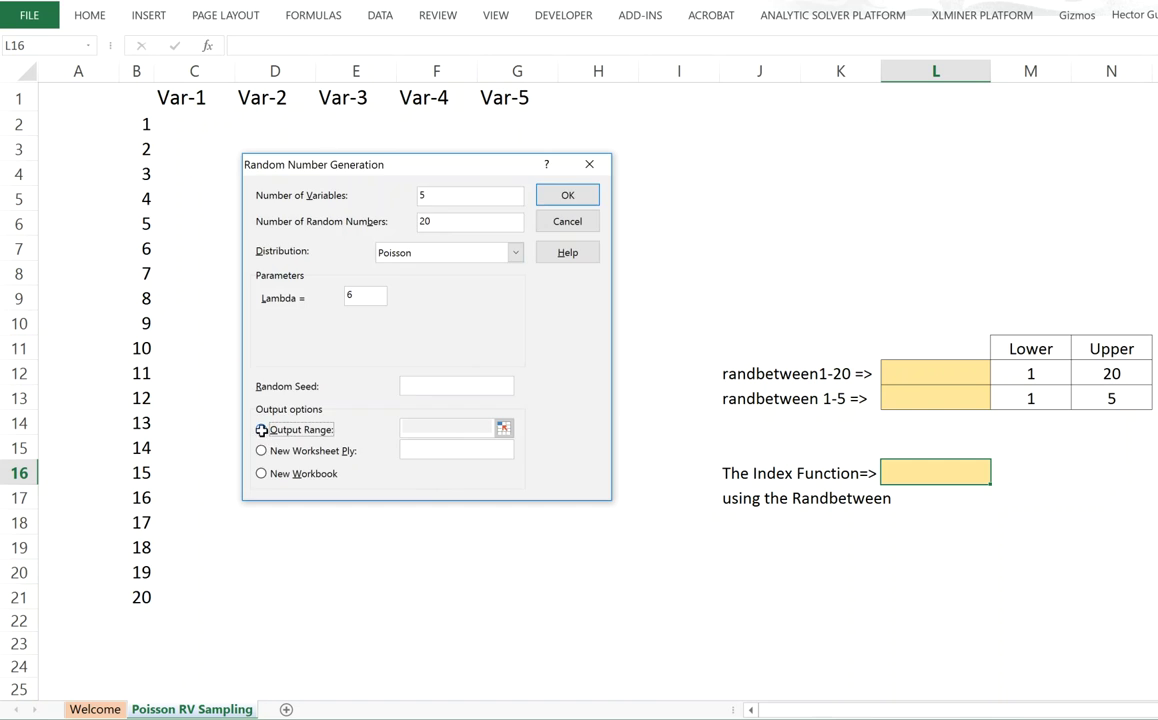
{"action": "left_click", "coordinate": [505, 428]}
{"action": "left_click_drag", "start_coordinate": [172, 121], "coordinate": [483, 591]}
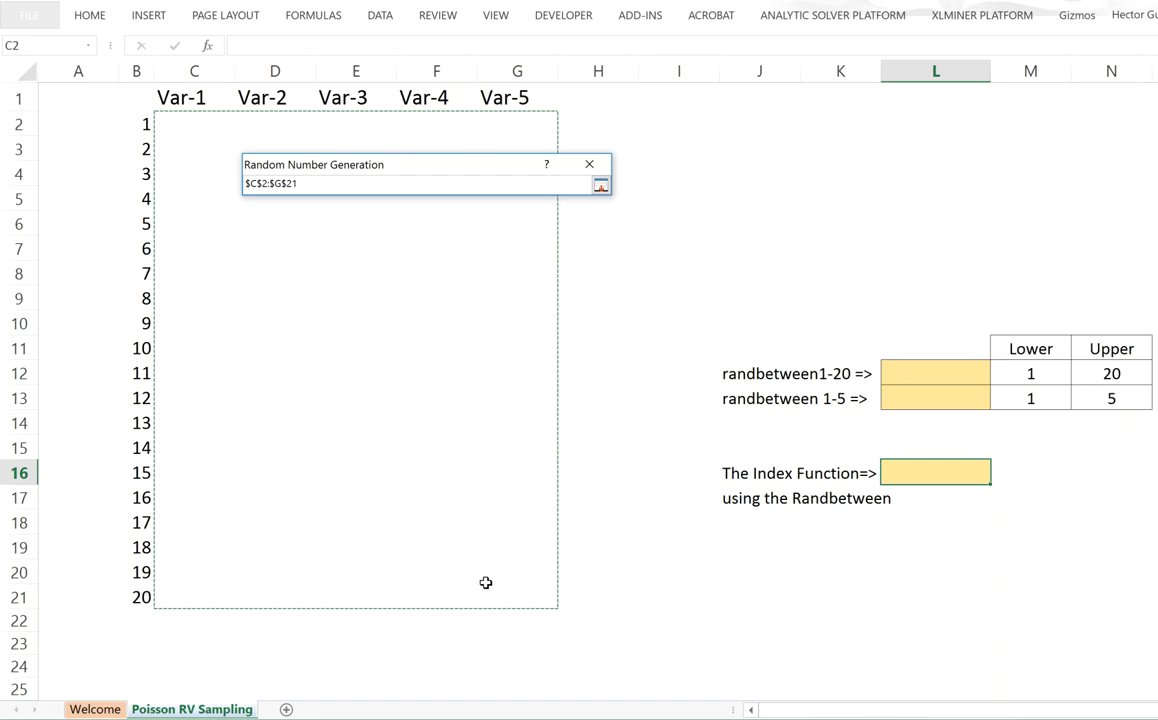
{"action": "left_click", "coordinate": [600, 186]}
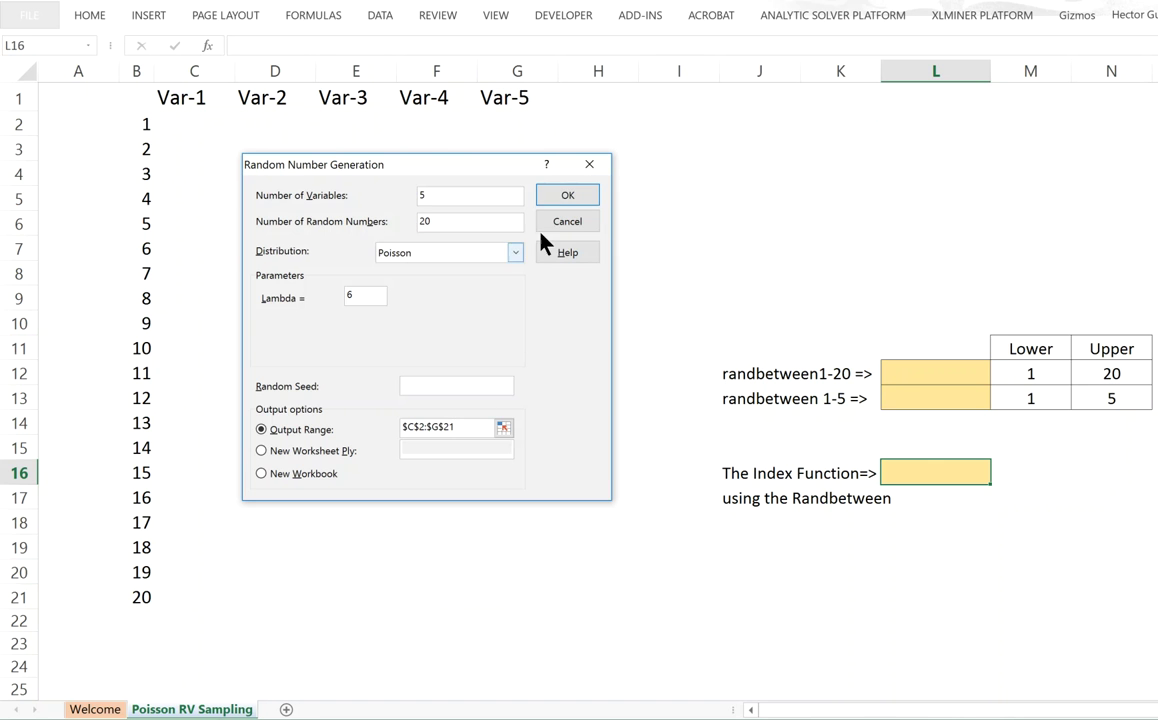
{"action": "left_click", "coordinate": [563, 200]}
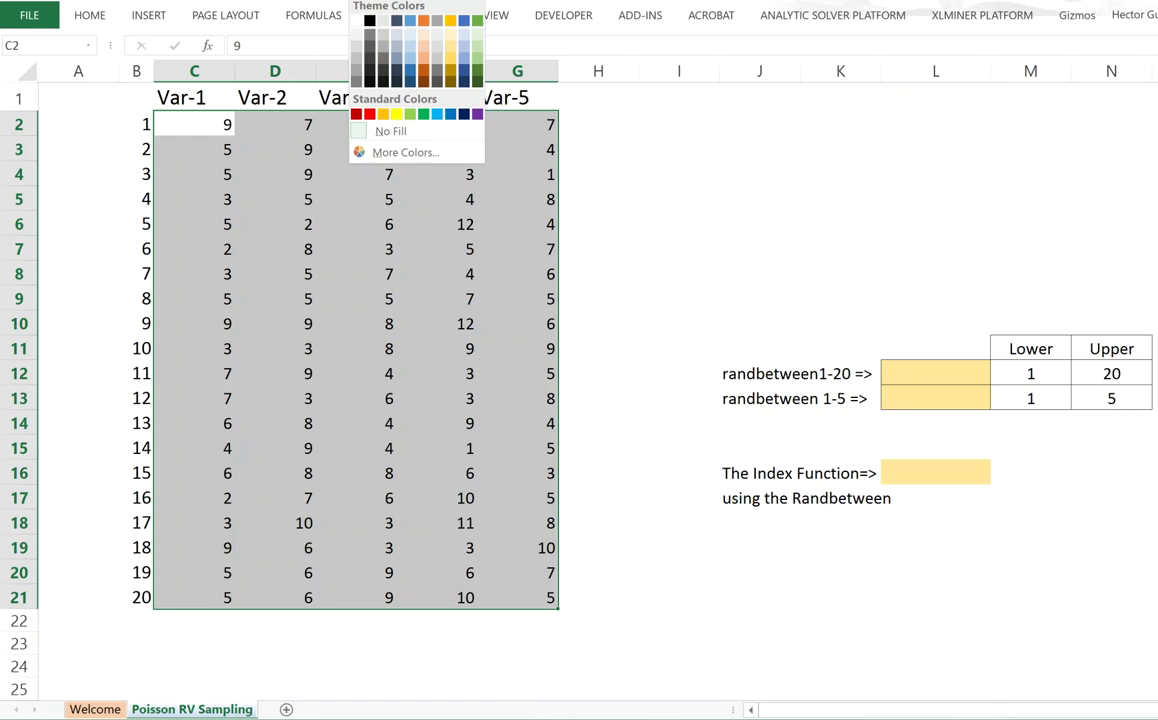
Format the generated numbers in C2:G21 with a light gold fill, centred alignment and all borders.
{"action": "left_click", "coordinate": [447, 33]}
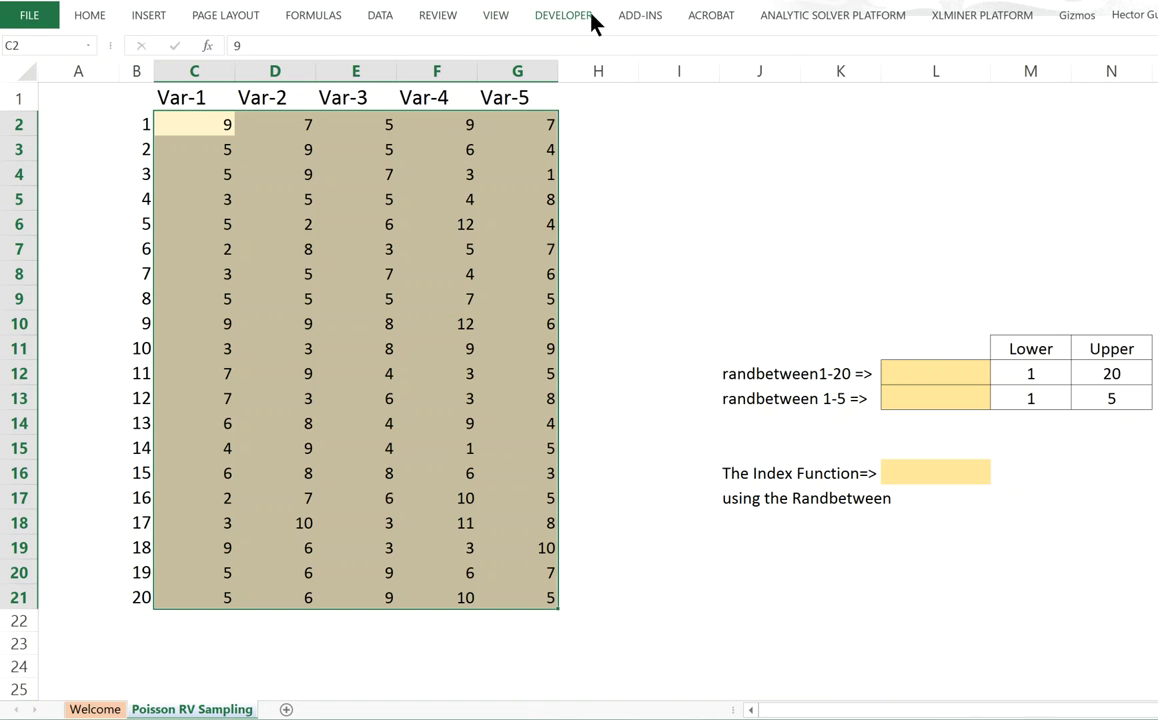
{"action": "key", "text": "alt+h"}
{"action": "key", "text": "a"}
{"action": "key", "text": "c"}
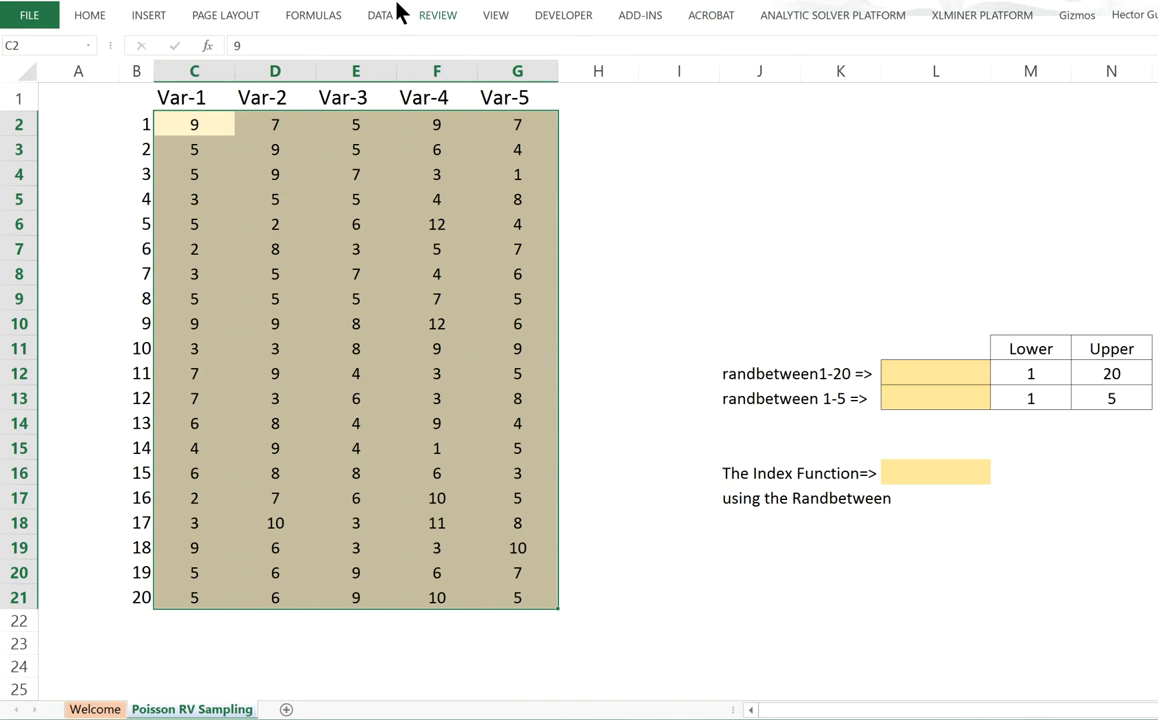
{"action": "key", "text": "alt+h"}
{"action": "key", "text": "b"}
{"action": "key", "text": "a"}
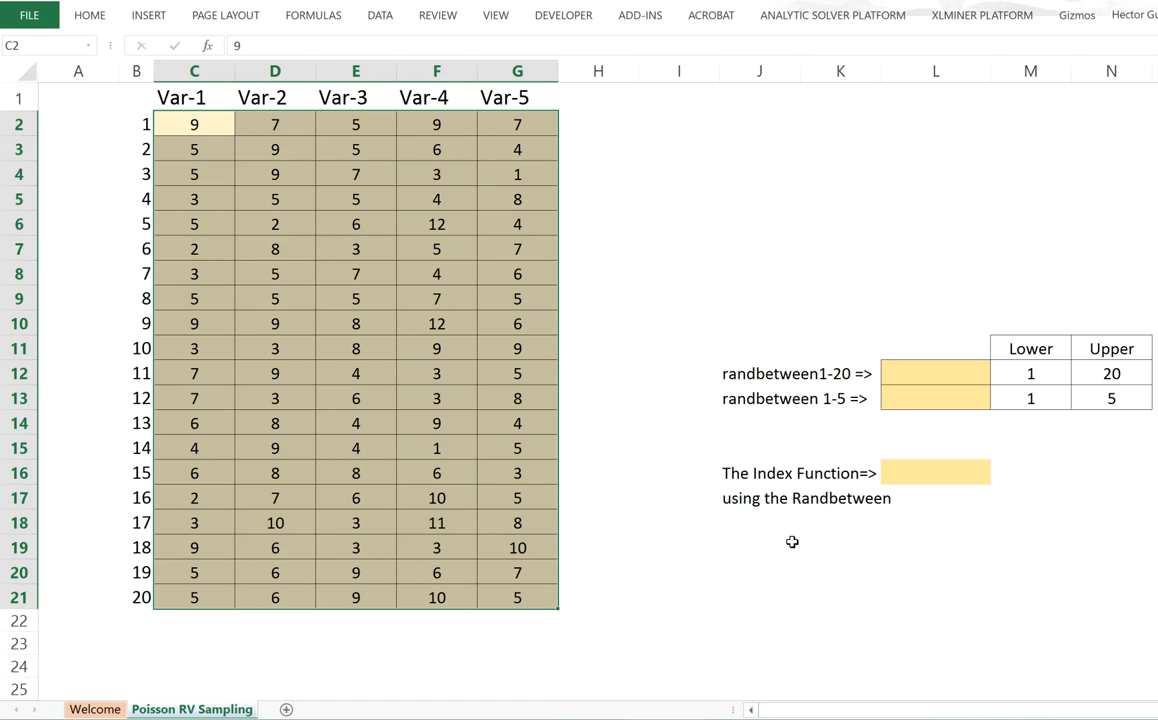
Enter =RANDBETWEEN(M12,N12) in L12 to pick a random row number from 1 to 20.
{"action": "left_click", "coordinate": [955, 383]}
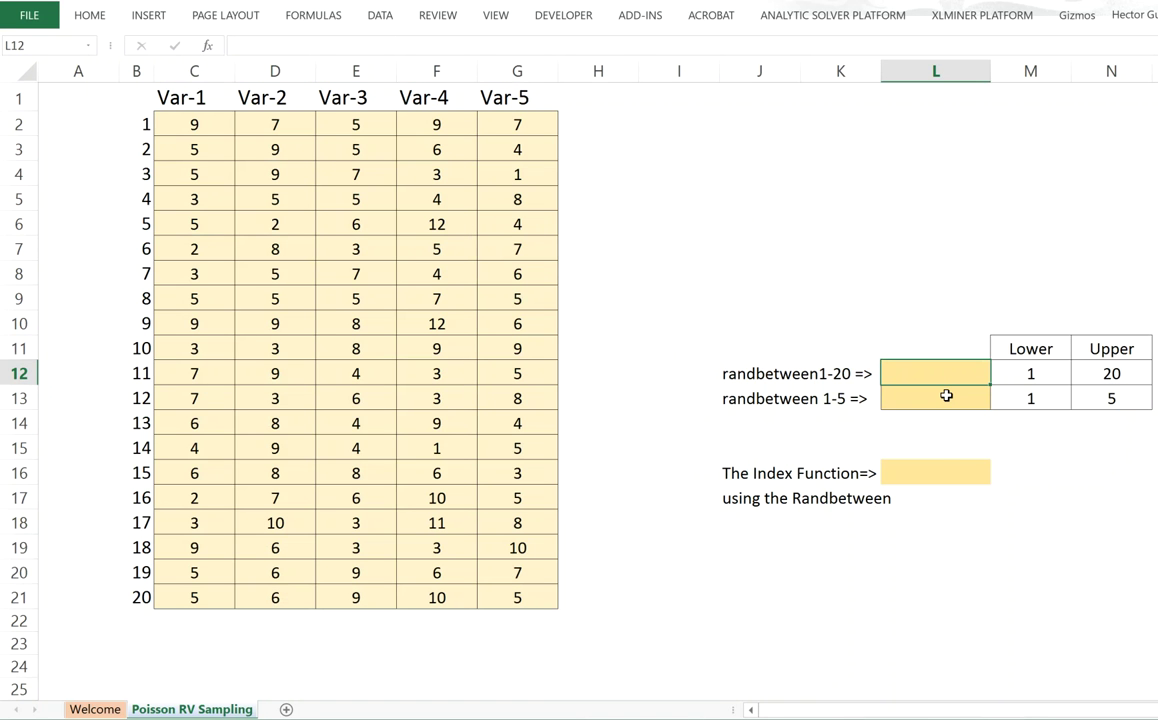
{"action": "type", "text": "=rand"}
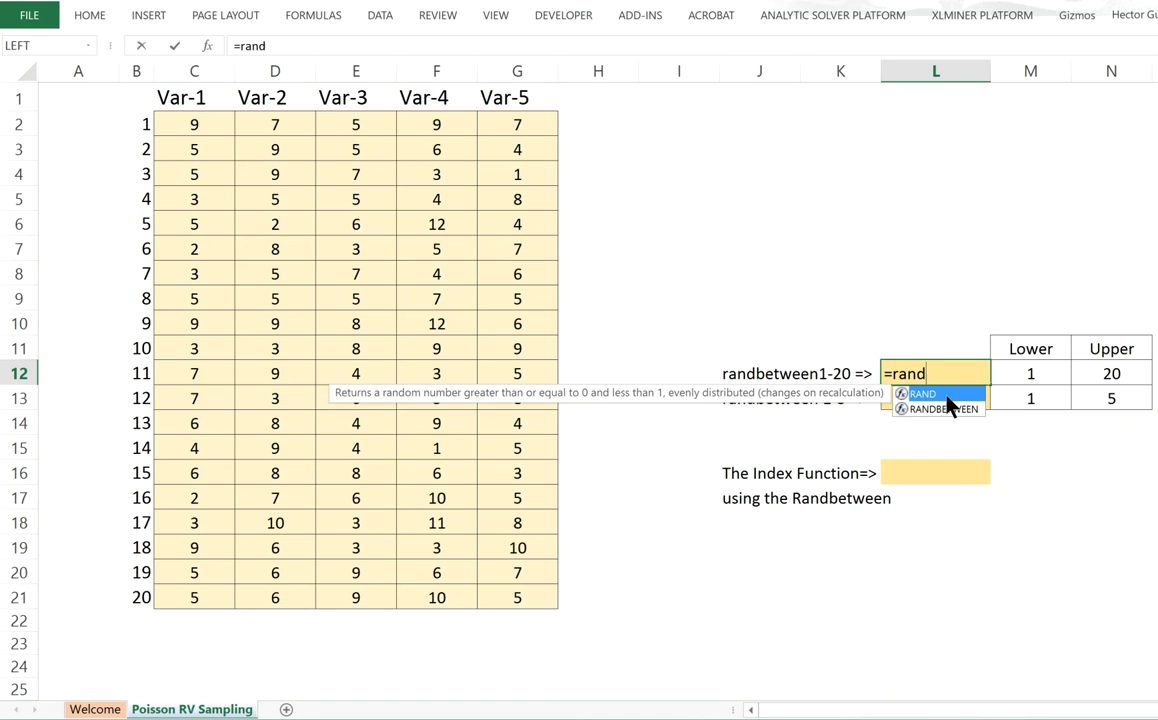
{"action": "type", "text": "b"}
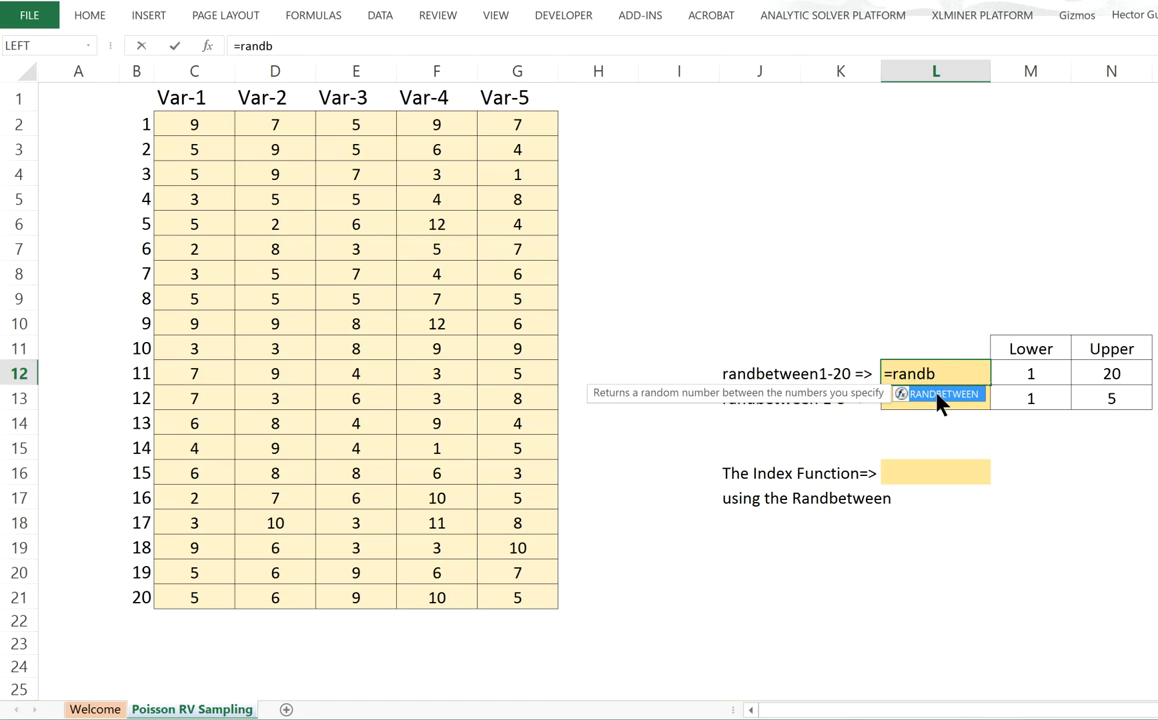
{"action": "double_click", "coordinate": [940, 395]}
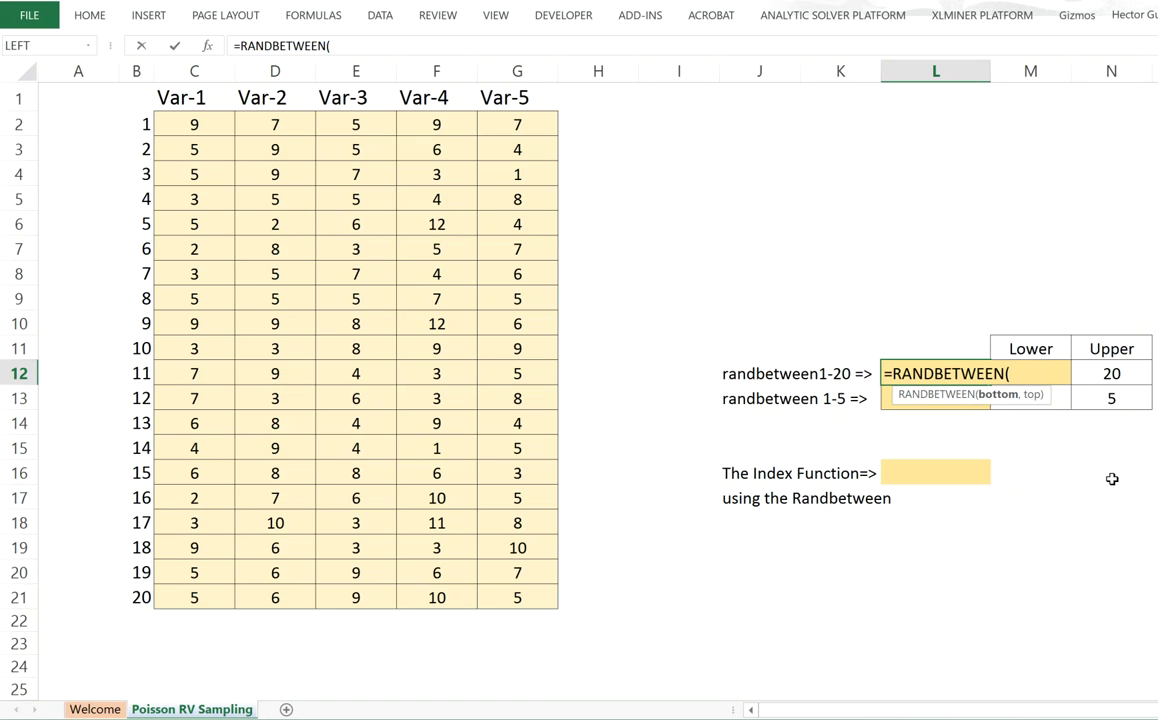
{"action": "type", "text": "m12"}
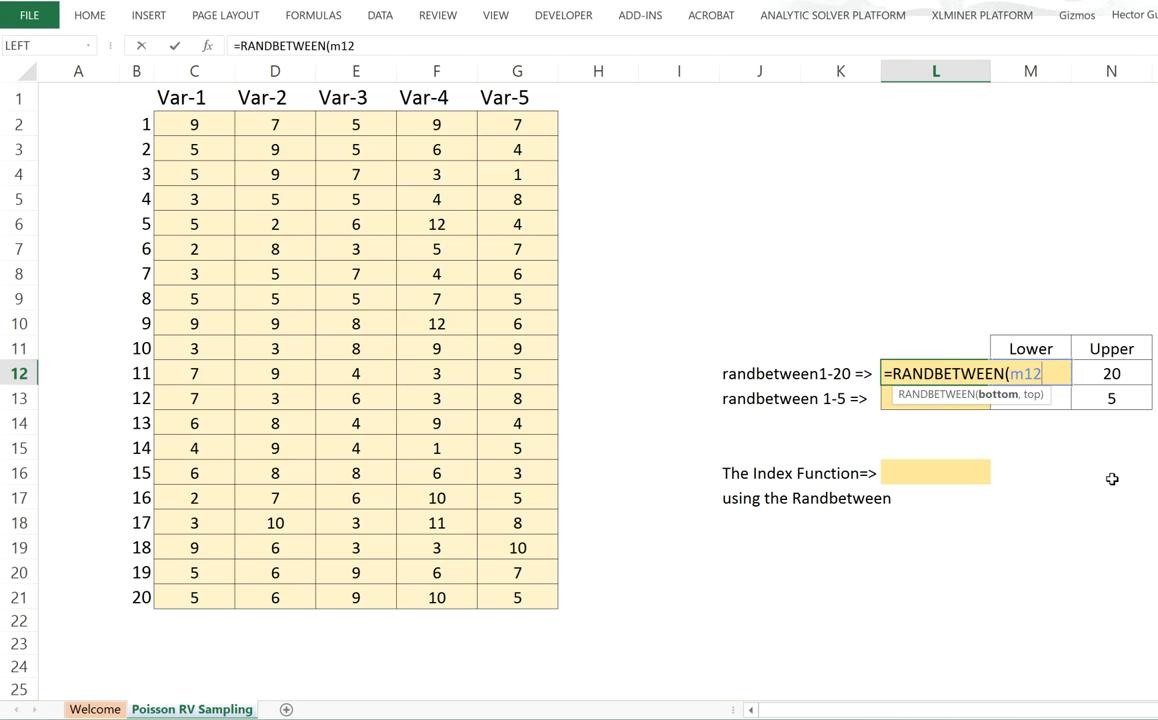
{"action": "type", "text": ","}
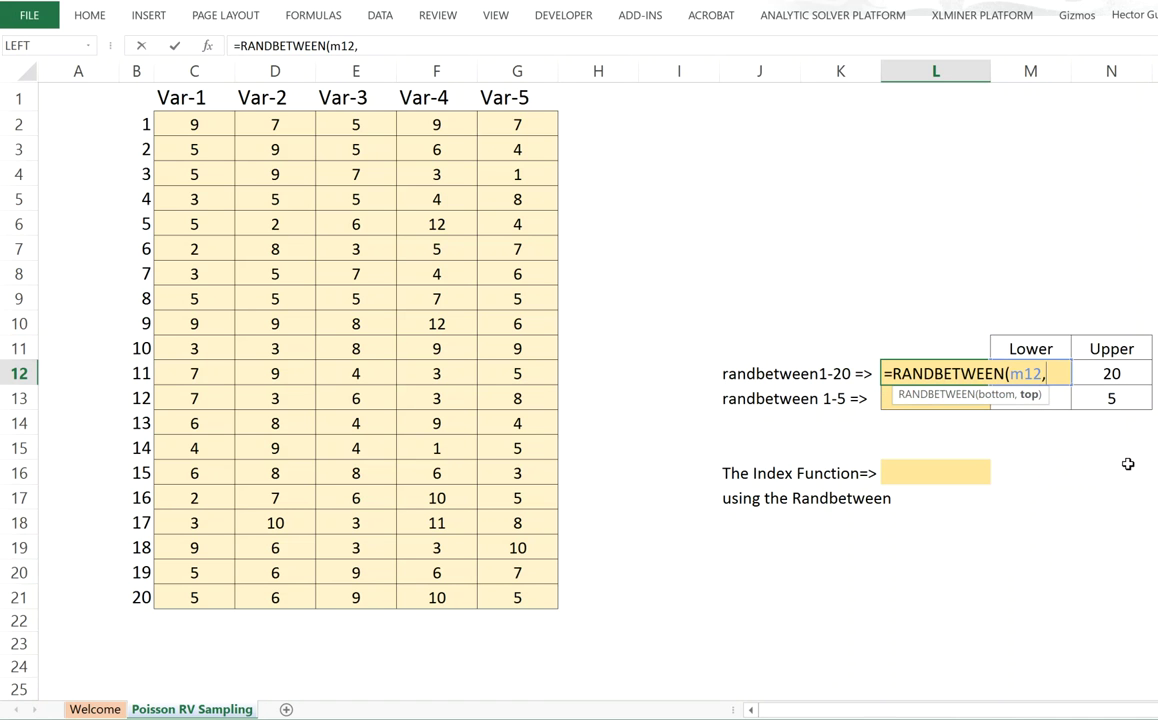
{"action": "left_click", "coordinate": [1104, 371]}
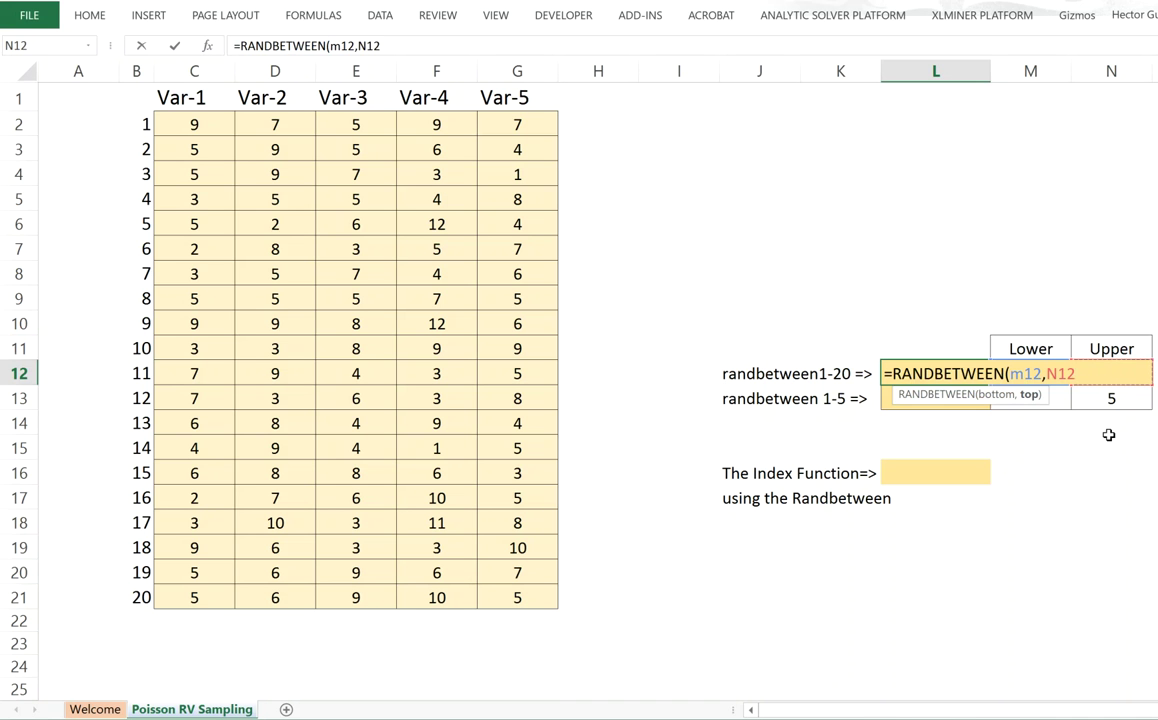
{"action": "type", "text": ")"}
{"action": "key", "text": "Return"}
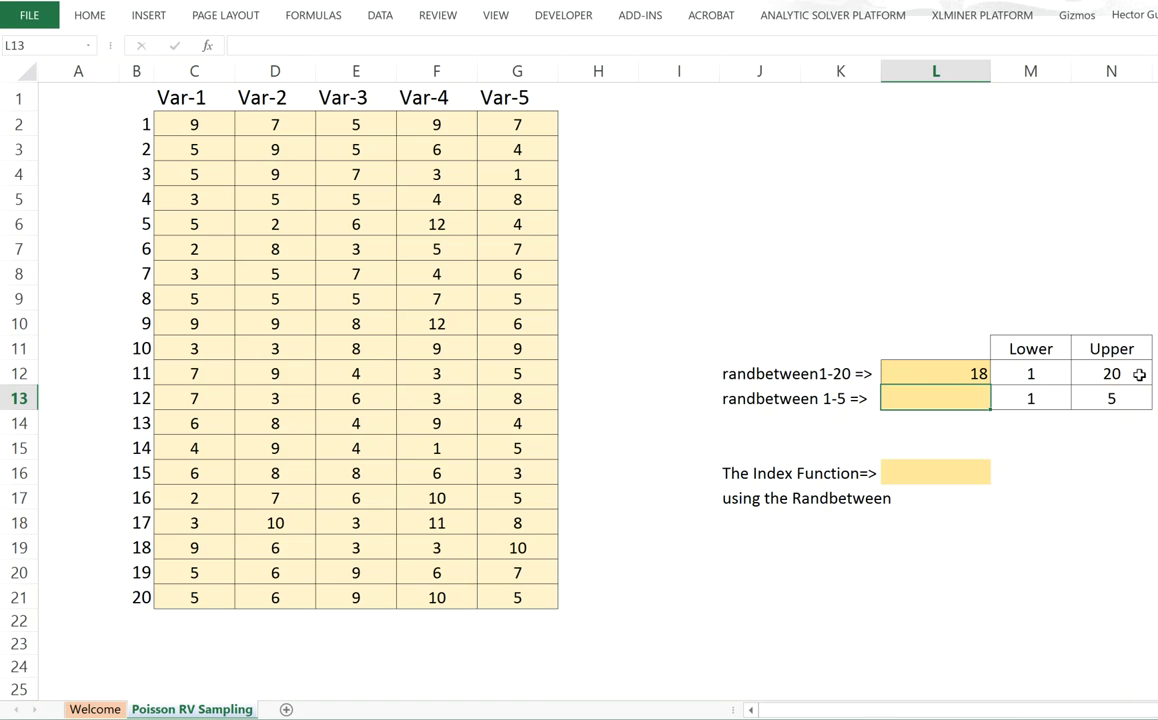
Copy the RANDBETWEEN formula from L12 down to L13 for the 1 to 5 column number.
{"action": "type", "text": "="}
{"action": "key", "text": "BackSpace"}
{"action": "left_click", "coordinate": [944, 373]}
{"action": "left_click_drag", "start_coordinate": [990, 390], "coordinate": [1029, 450]}
{"action": "left_click", "coordinate": [1078, 452]}
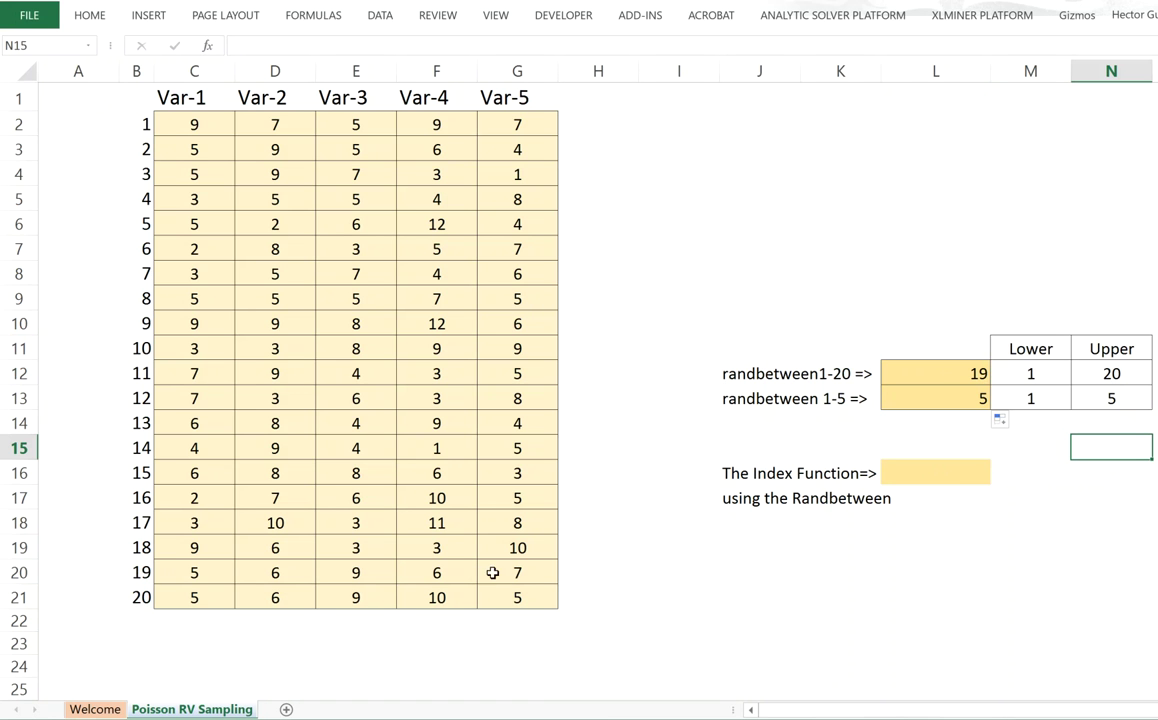
Enter =INDEX(C2:G21,L12,L13) in L16 to return the value at the random row and column.
{"action": "left_click", "coordinate": [933, 474]}
{"action": "type", "text": "=index("}
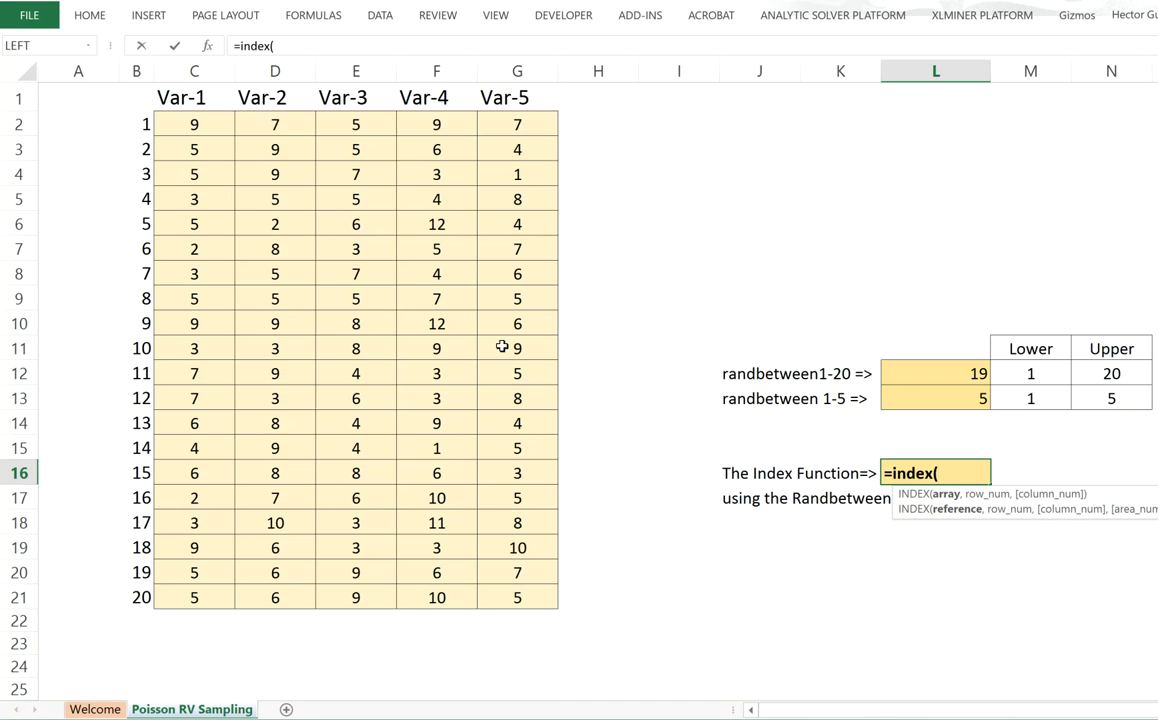
{"action": "left_click_drag", "start_coordinate": [188, 126], "coordinate": [524, 612]}
{"action": "type", "text": ","}
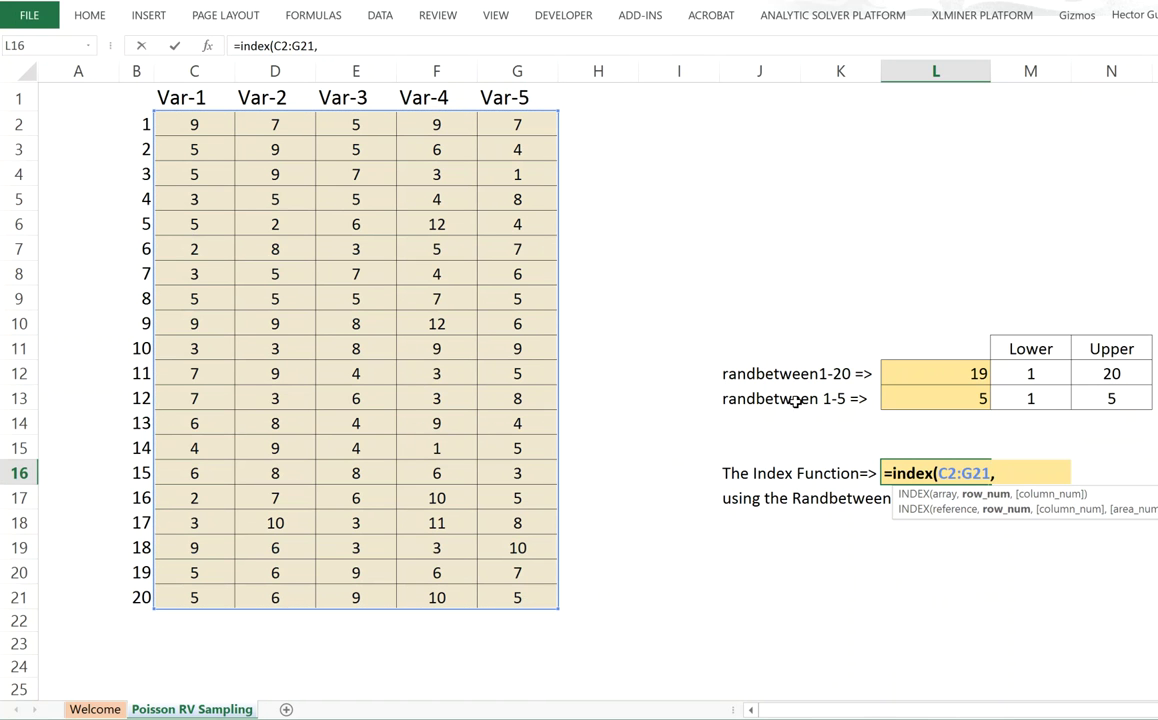
{"action": "left_click", "coordinate": [978, 374]}
{"action": "type", "text": ","}
{"action": "left_click", "coordinate": [982, 398]}
{"action": "type", "text": ")"}
{"action": "key", "text": "Return"}
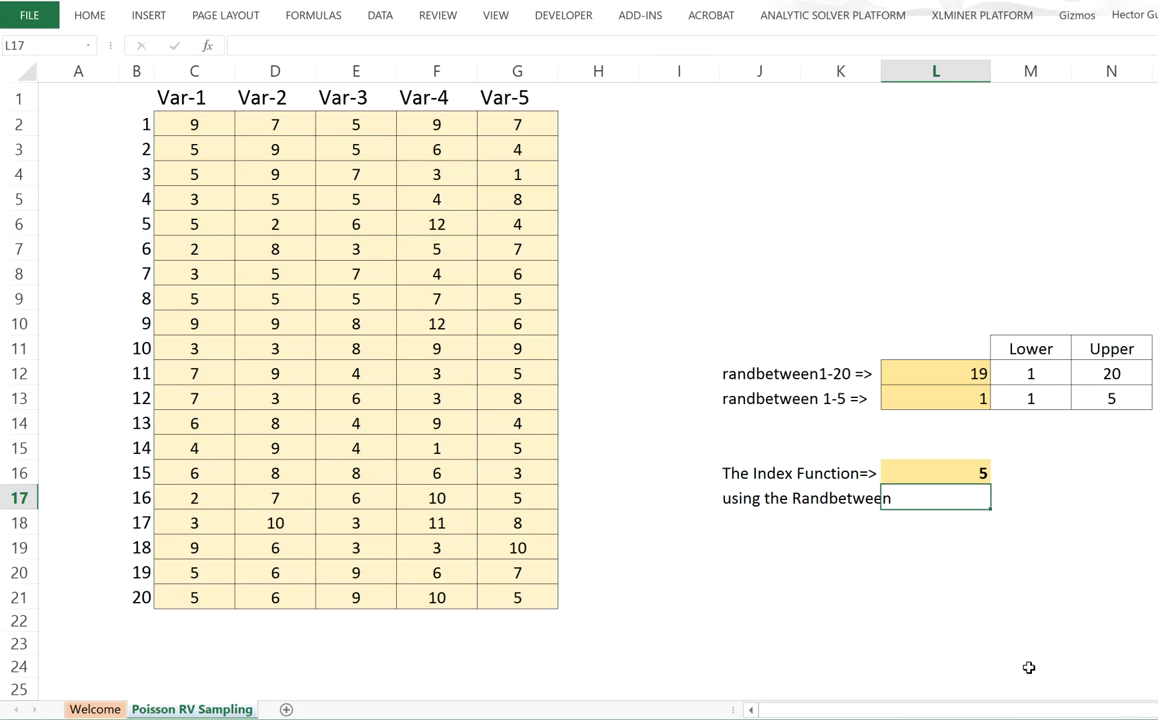
Check the INDEX result against cell C20 in the table and recalculate the worksheet to draw a new random sample.
{"action": "left_click", "coordinate": [986, 596]}
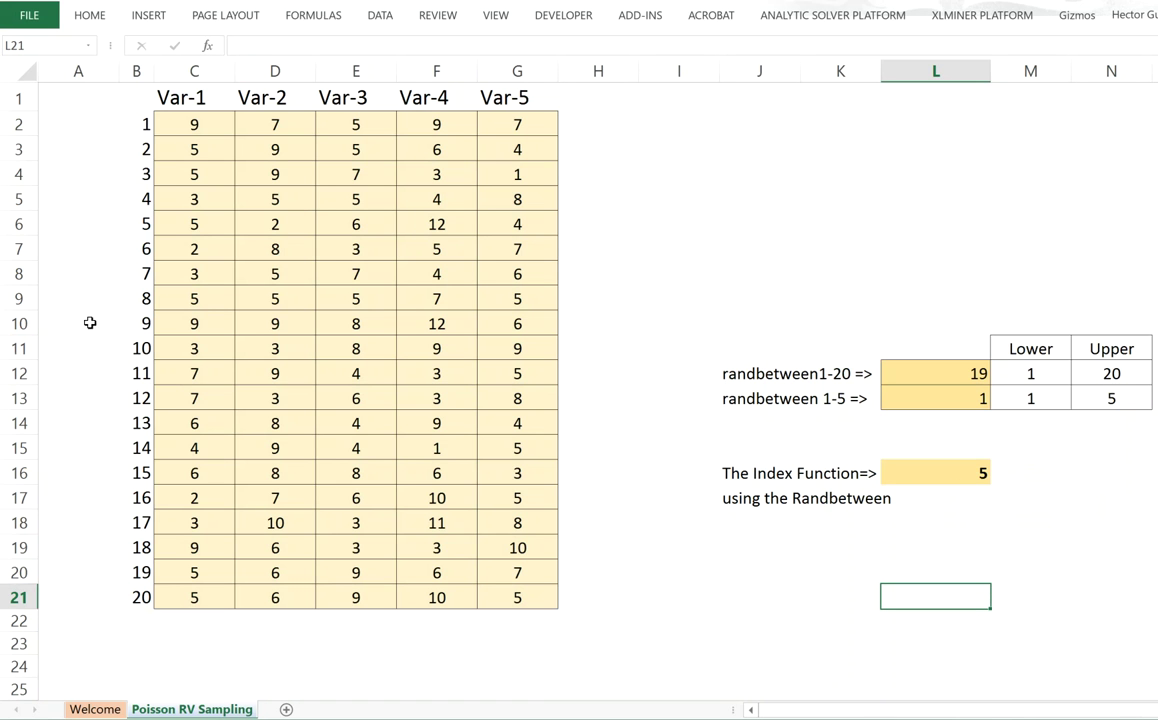
{"action": "left_click", "coordinate": [197, 577]}
{"action": "left_click", "coordinate": [750, 624]}
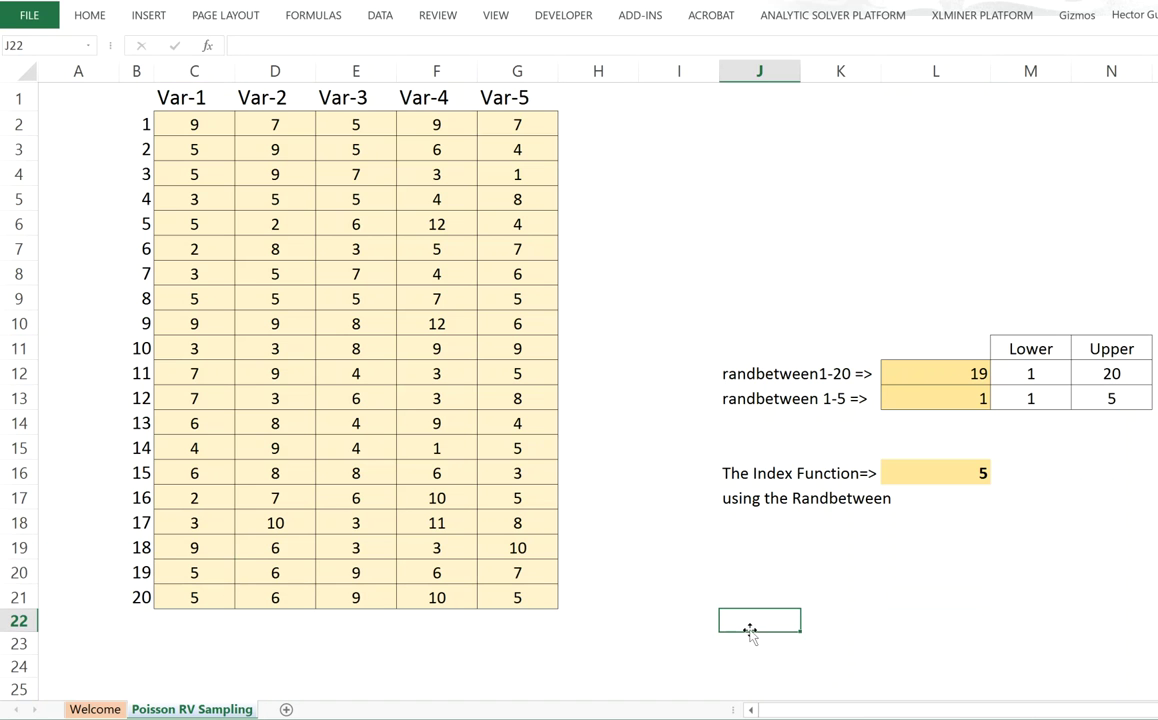
{"action": "left_click", "coordinate": [372, 16]}
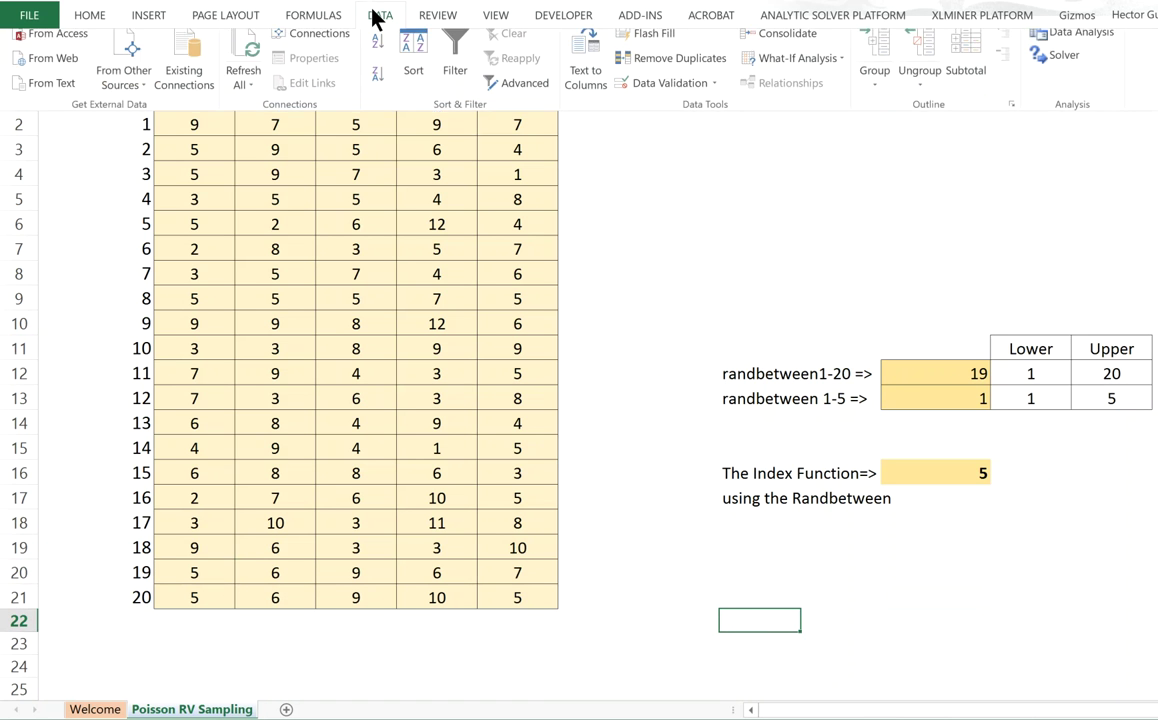
{"action": "left_click", "coordinate": [308, 18]}
{"action": "left_click", "coordinate": [1076, 56]}
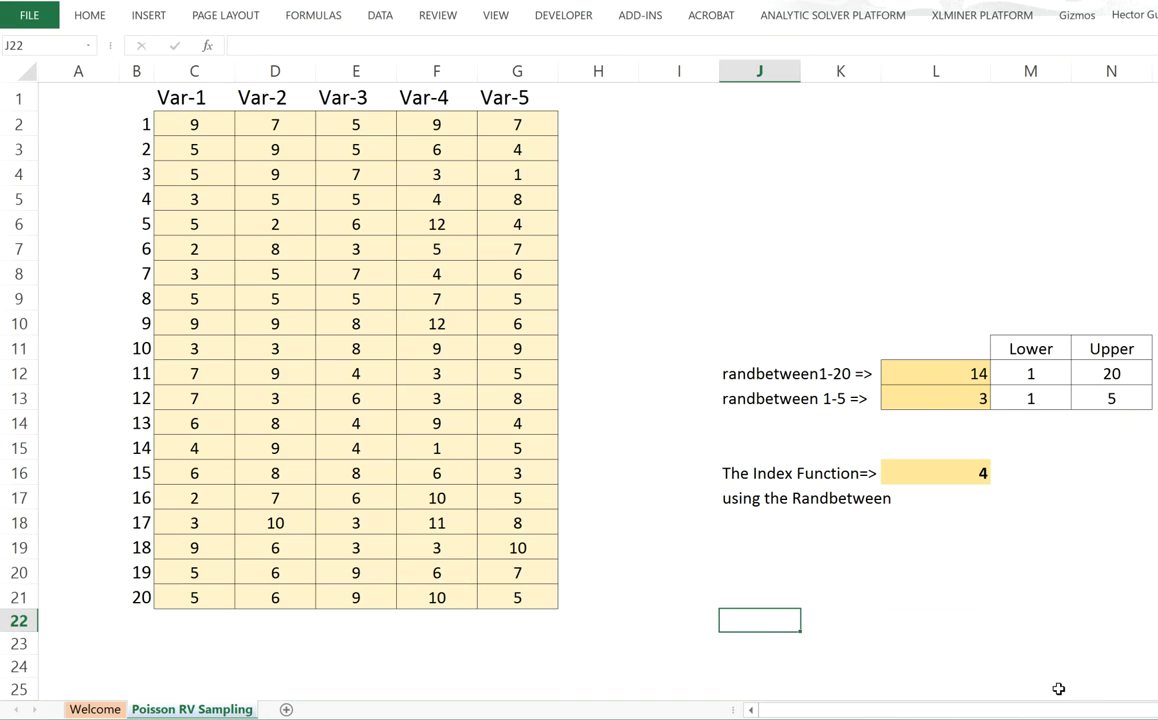